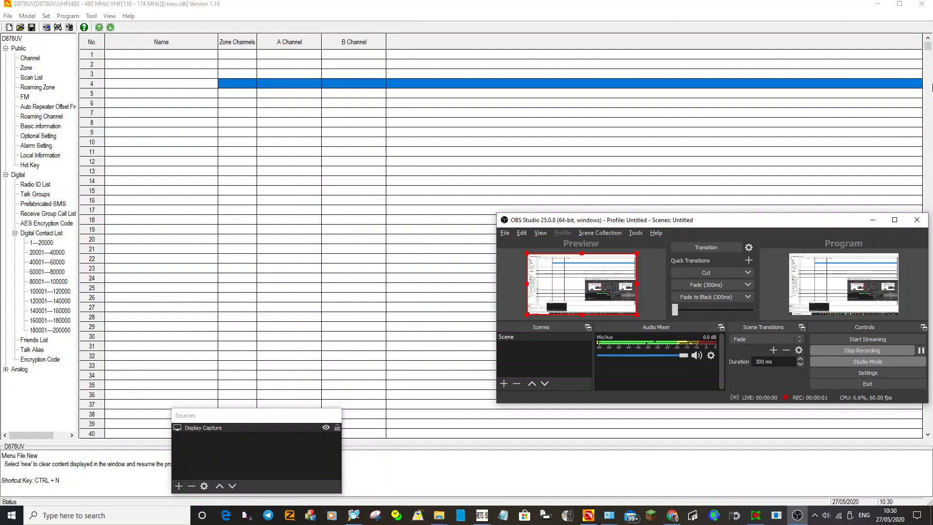
- Minimize the overlapping window so the empty Zone list is fully visible
left_click(872, 220)
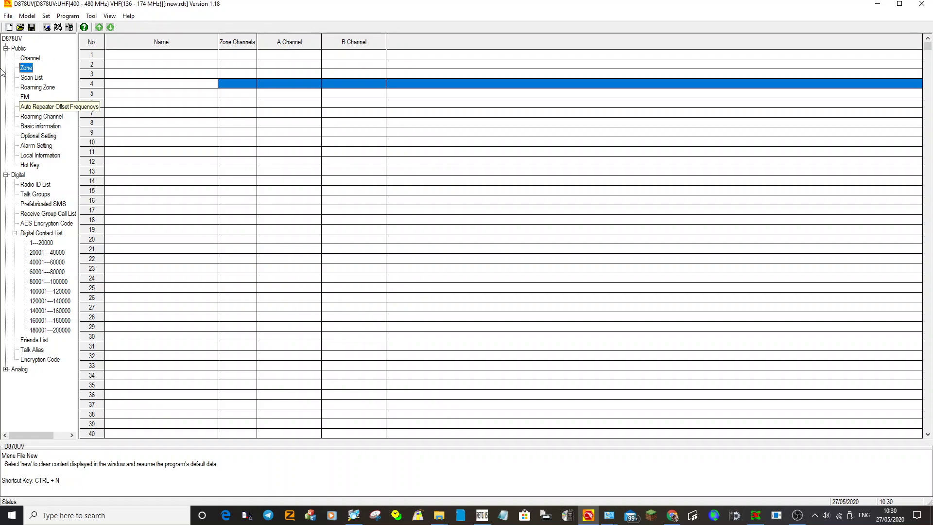
- Load the bespoke Southwest UK .rdt code plug and show its Channel table
left_click(9, 18)
left_click(9, 17)
left_click(7, 17)
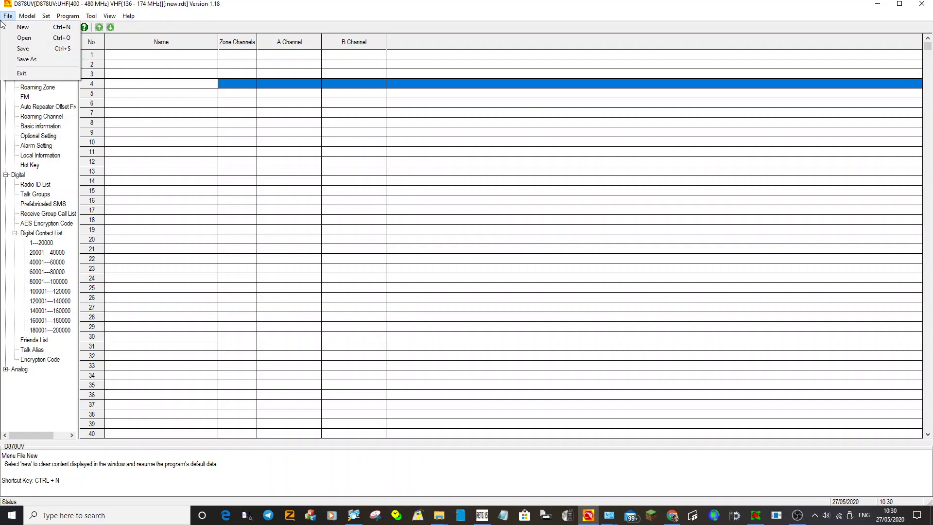
left_click(24, 38)
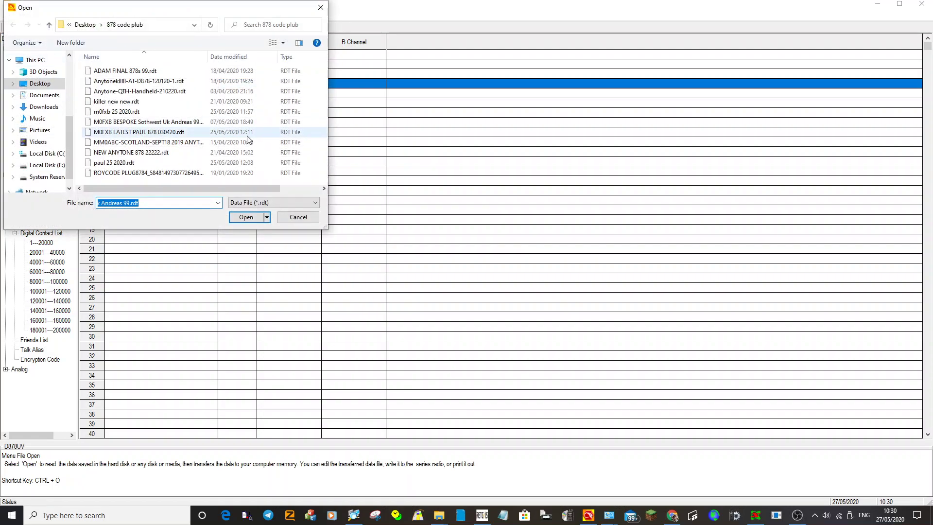
double_click(150, 123)
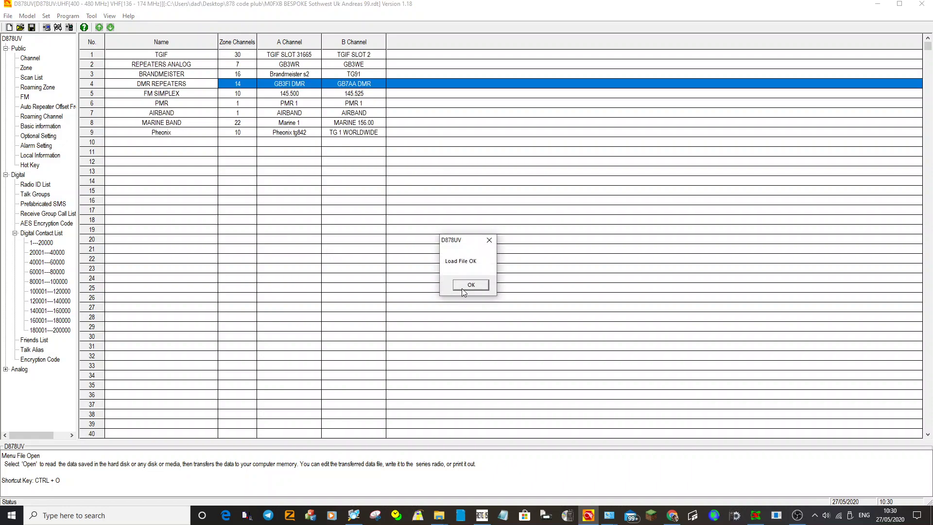
left_click(469, 285)
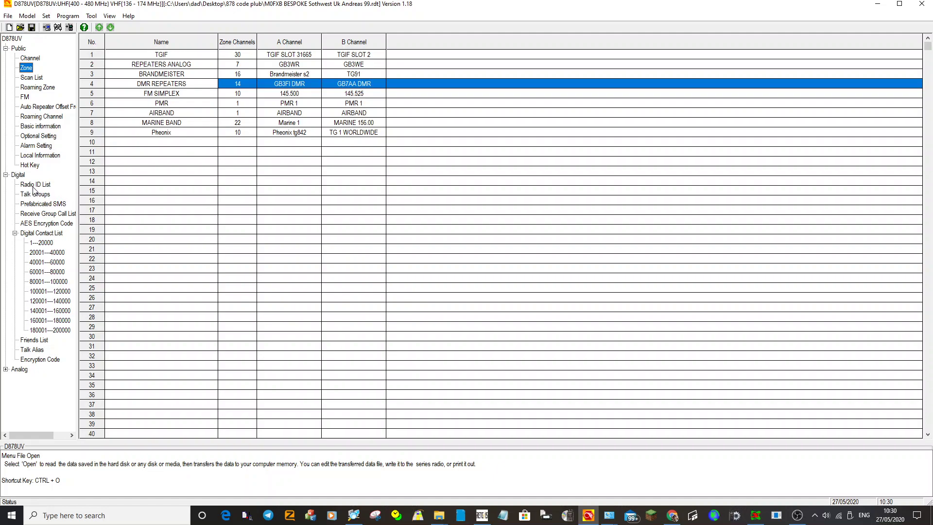
left_click(30, 60)
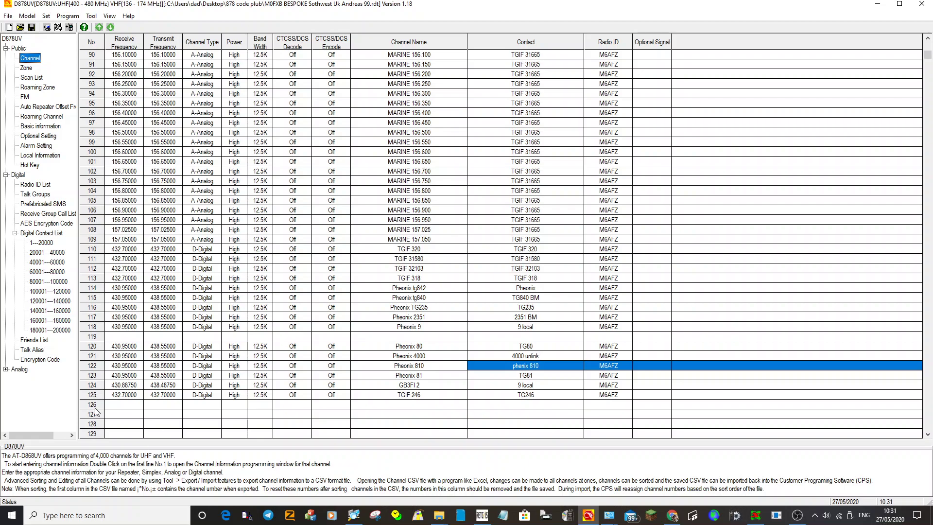
- Make channel 126 an analog channel named GB3WR, receive 145.600, transmit 145.000
double_click(123, 406)
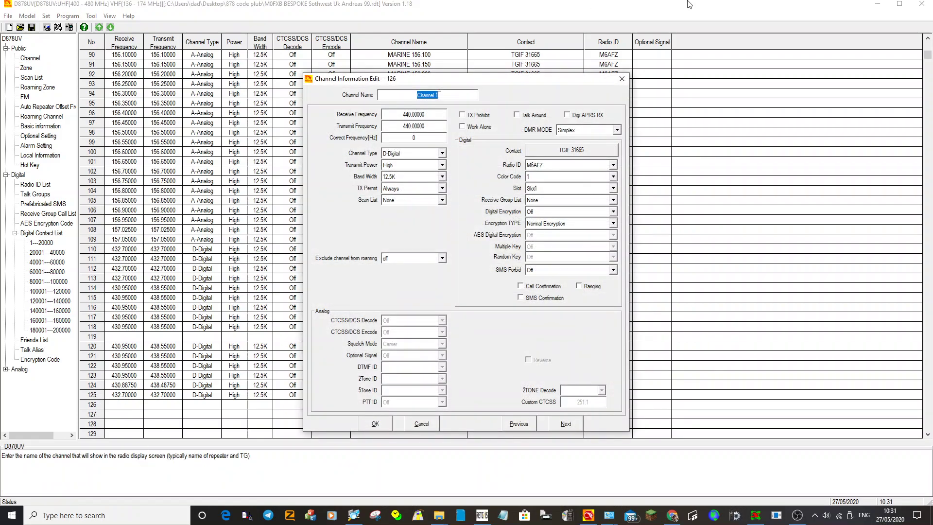
double_click(408, 115)
type("145.600")
left_click(430, 95)
type("GB3WR")
left_click(417, 125)
type("145.000")
left_click(442, 153)
left_click(421, 166)
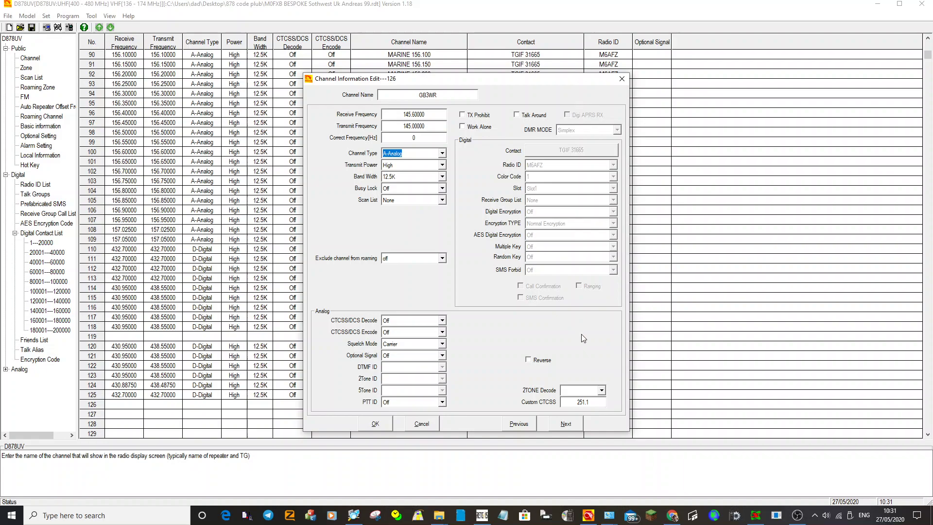
- Set the channel's encode to CTCSS 94.8 and leave Scan List at None
left_click(442, 332)
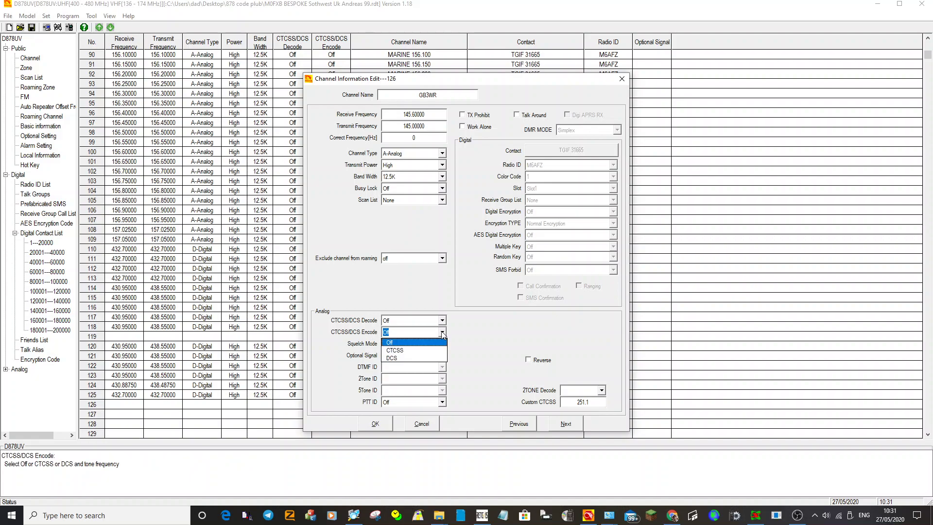
left_click(418, 351)
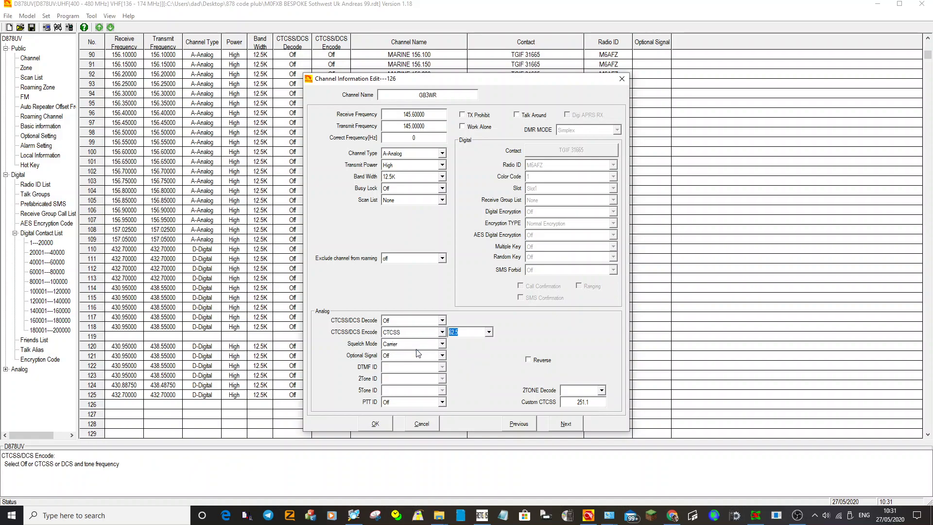
left_click(489, 333)
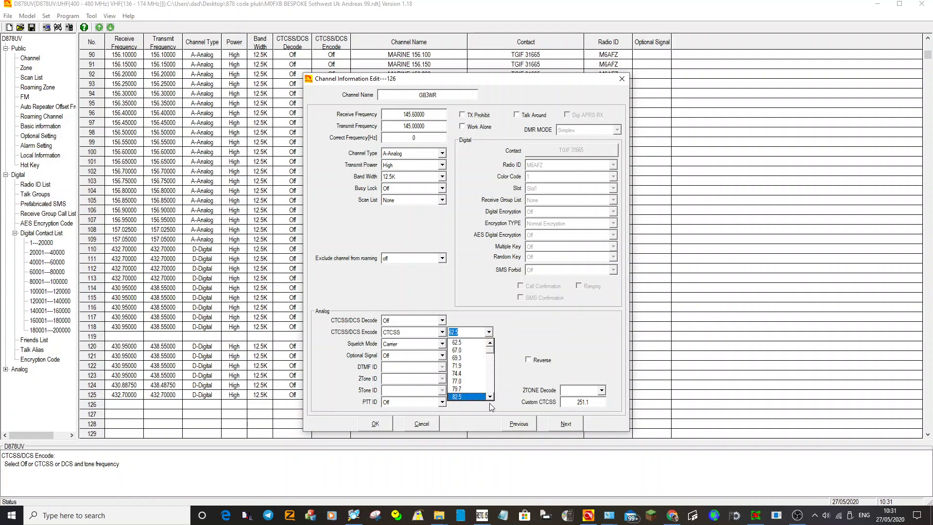
scroll(492, 403, "down", 2)
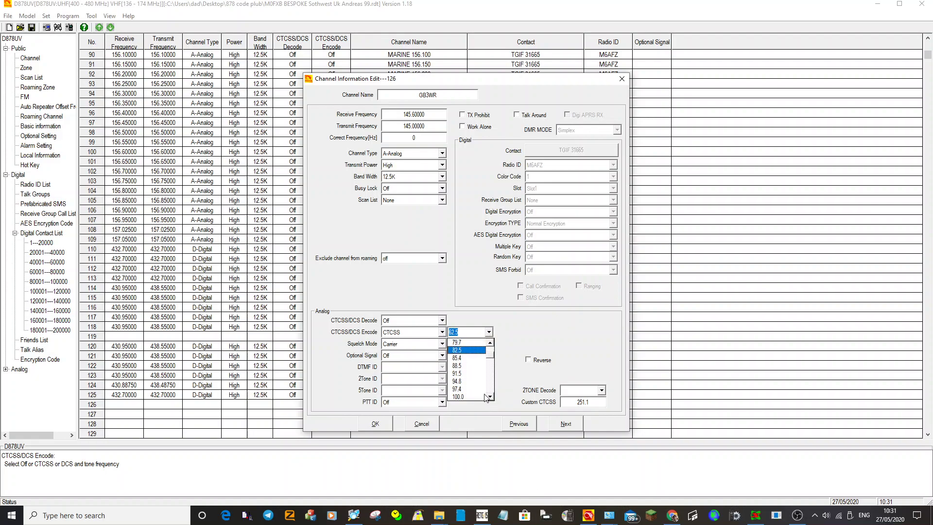
left_click(467, 381)
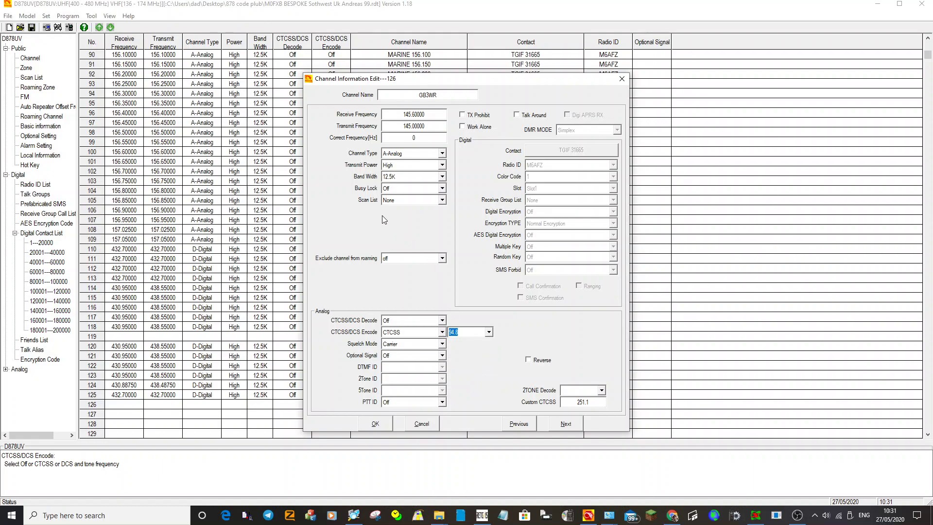
left_click(442, 201)
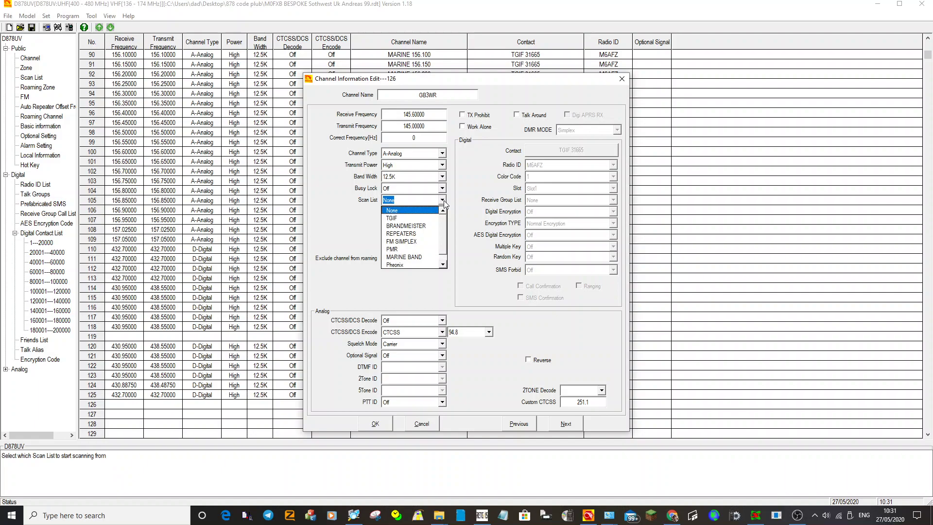
left_click(442, 201)
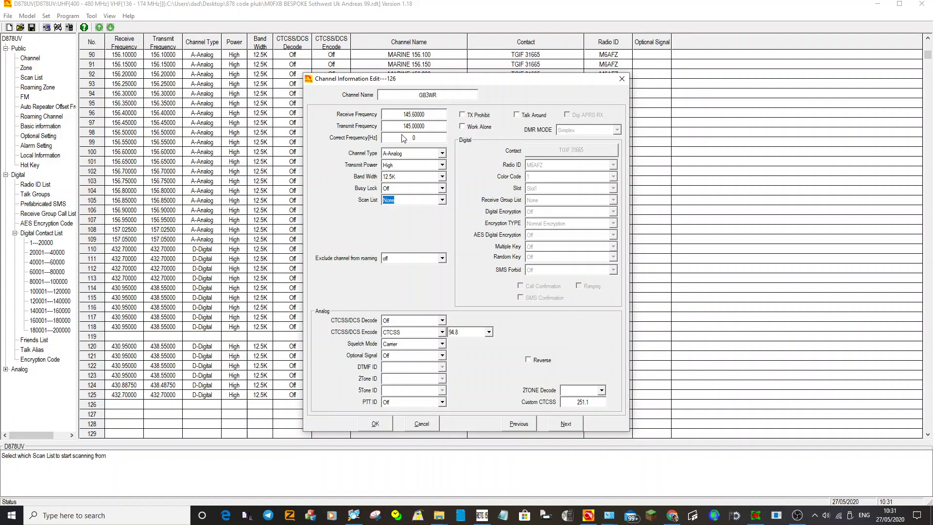
- After the duplicate-name warning, rename the channel from GB3WR to GB3WZ and save it
left_click(373, 426)
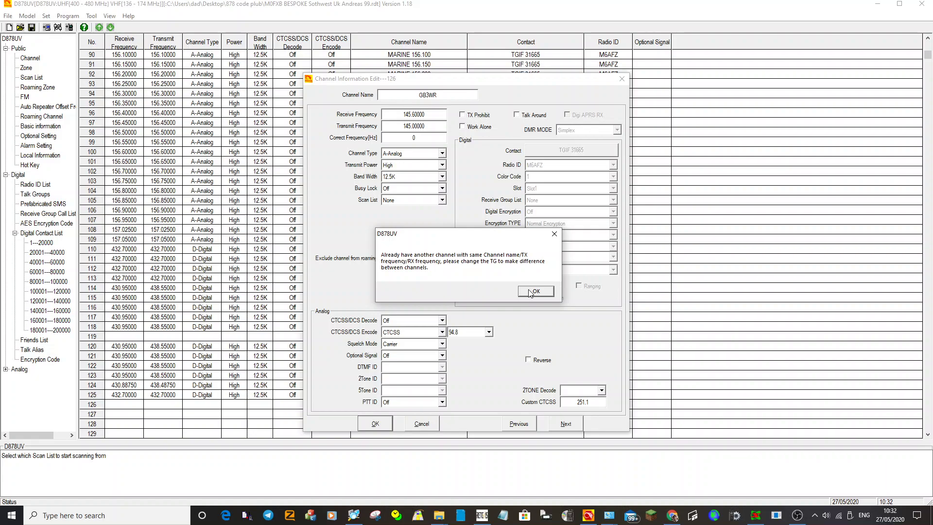
left_click(531, 292)
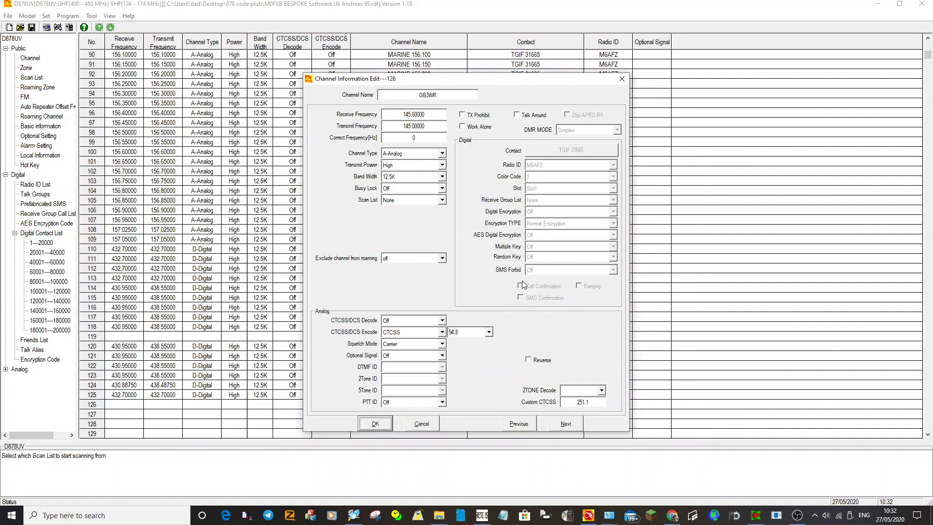
double_click(436, 94)
left_click(436, 94)
key("BackSpace")
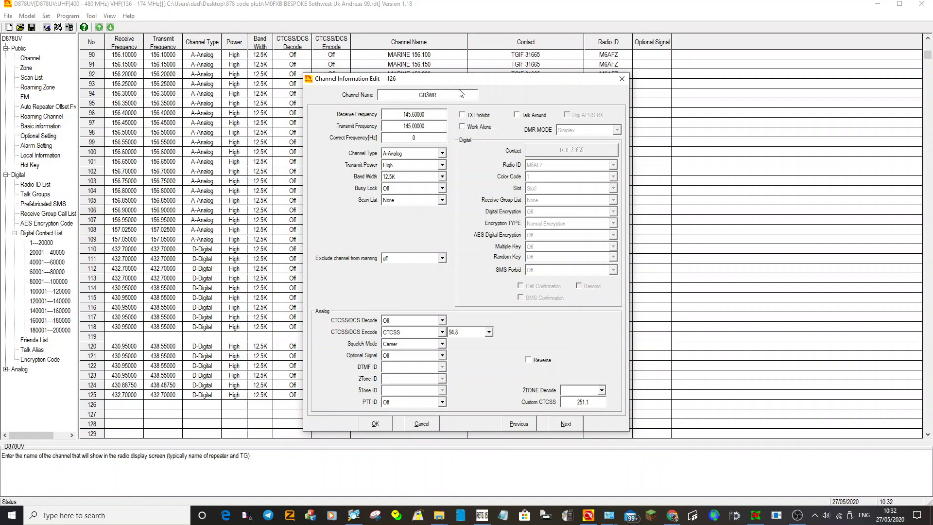
type("Z")
left_click(370, 425)
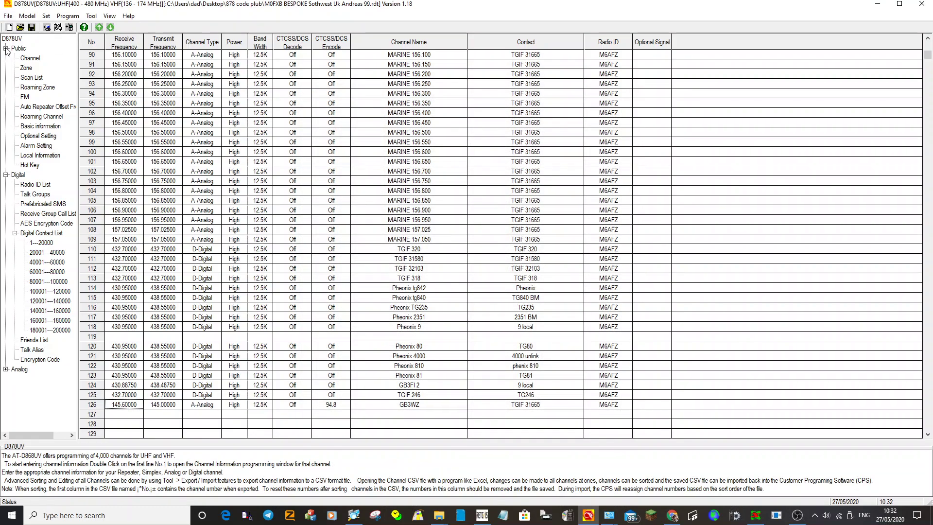
- Go to the Zone list and start zone 10, entering 'FM REPEATER Z' as its name
left_click(27, 70)
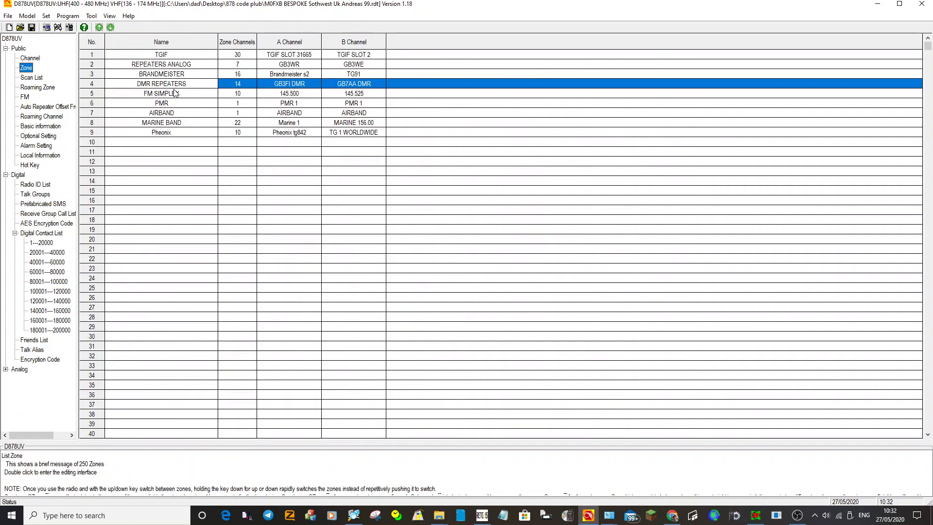
double_click(173, 145)
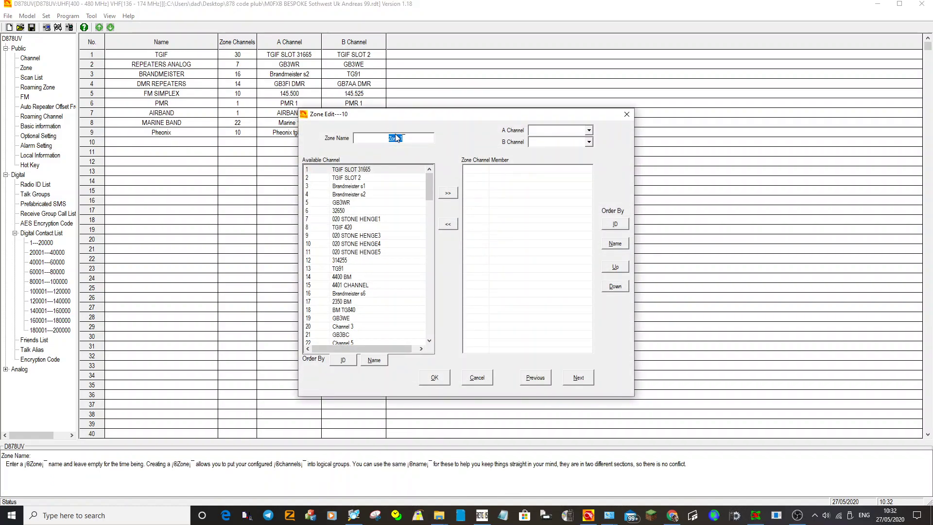
type("FM REPEATER Z")
left_click(439, 379)
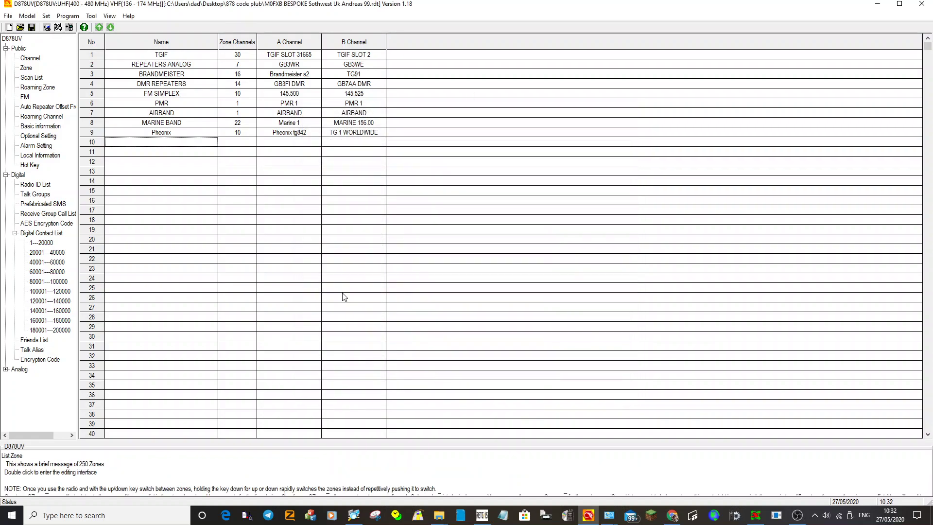
- Reopen zone 10, select available channel 126 GB3WZ, and name the zone GB3WZ
double_click(185, 145)
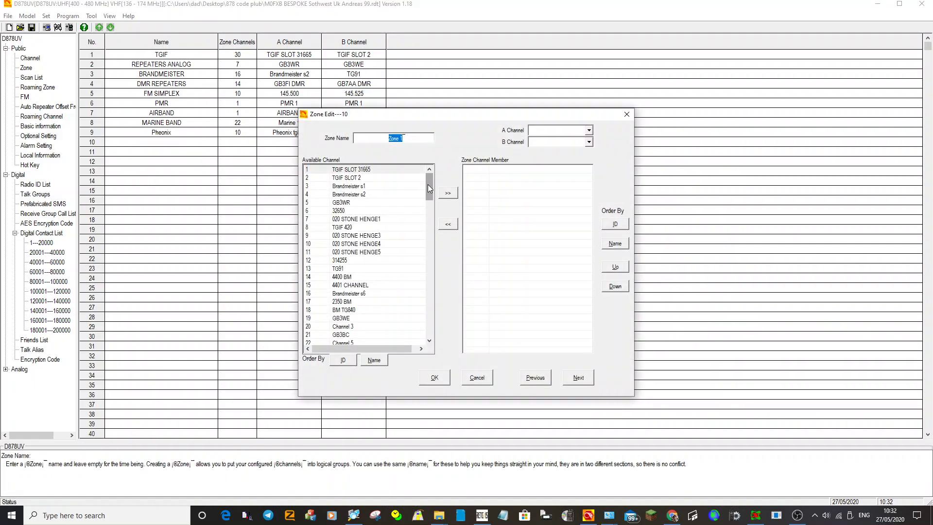
left_click_drag(429, 188, 444, 340)
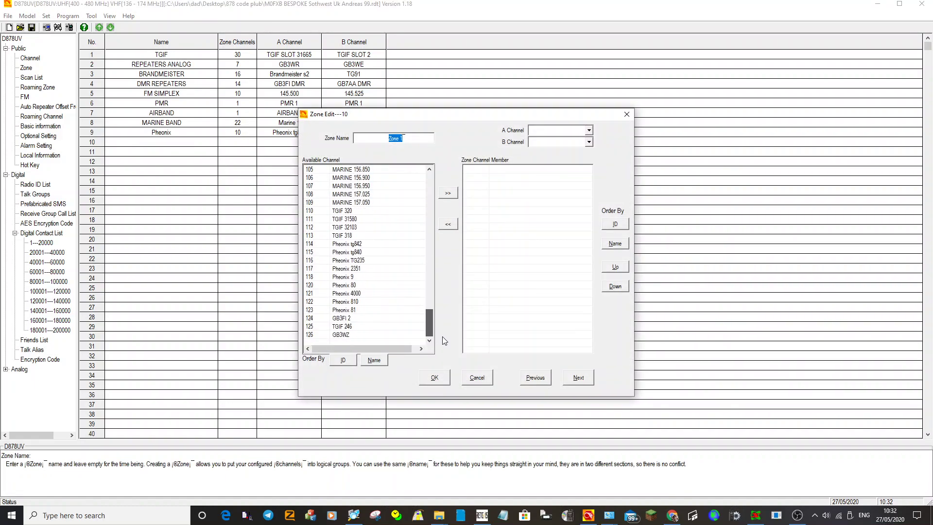
left_click(346, 335)
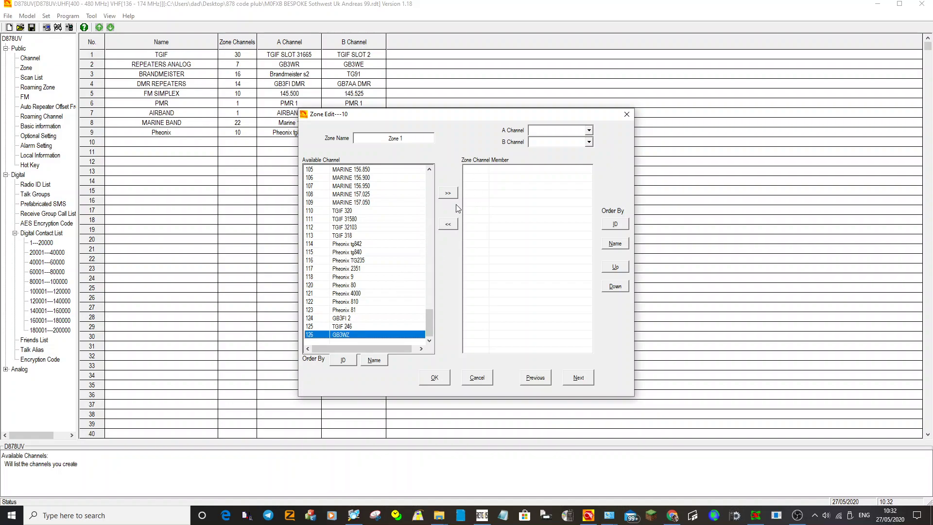
left_click(393, 139)
type("G")
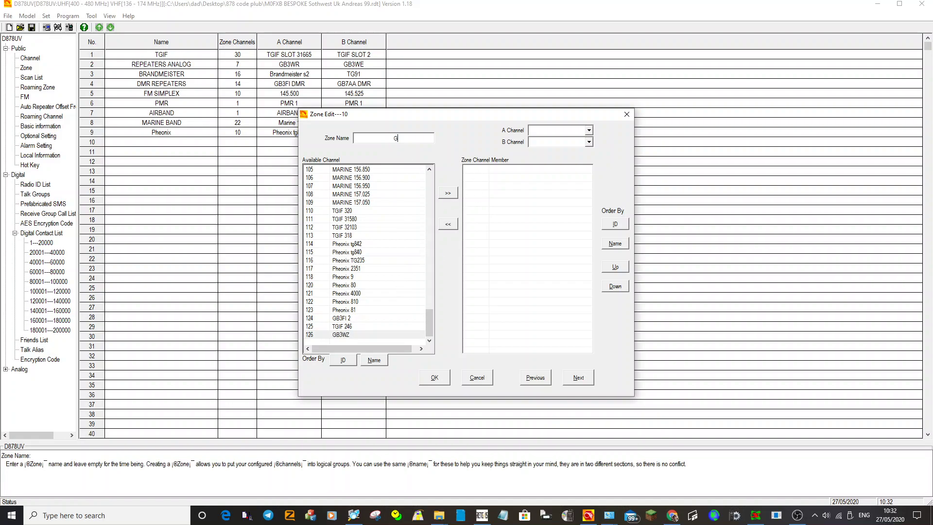
type("B3WZ")
- Add GB3WZ as the zone's member channel and save the zone
left_click(448, 194)
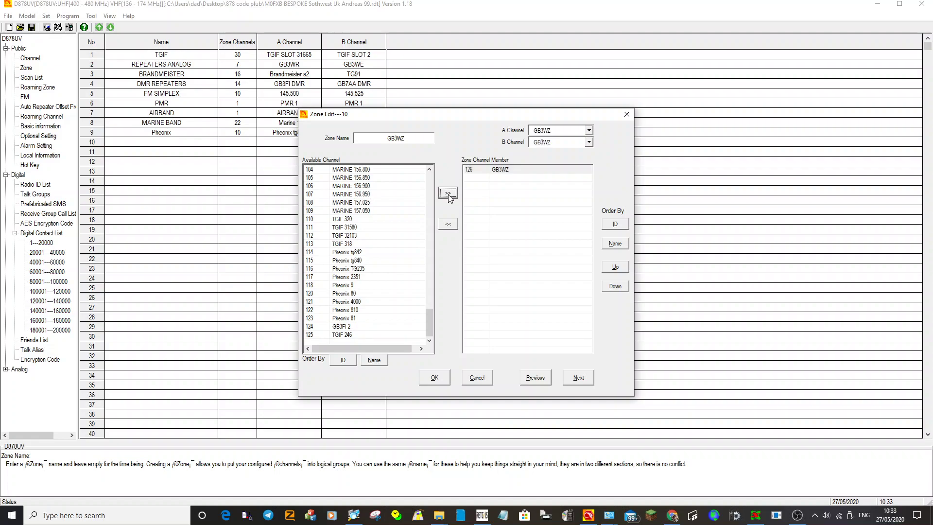
left_click(526, 170)
left_click(448, 224)
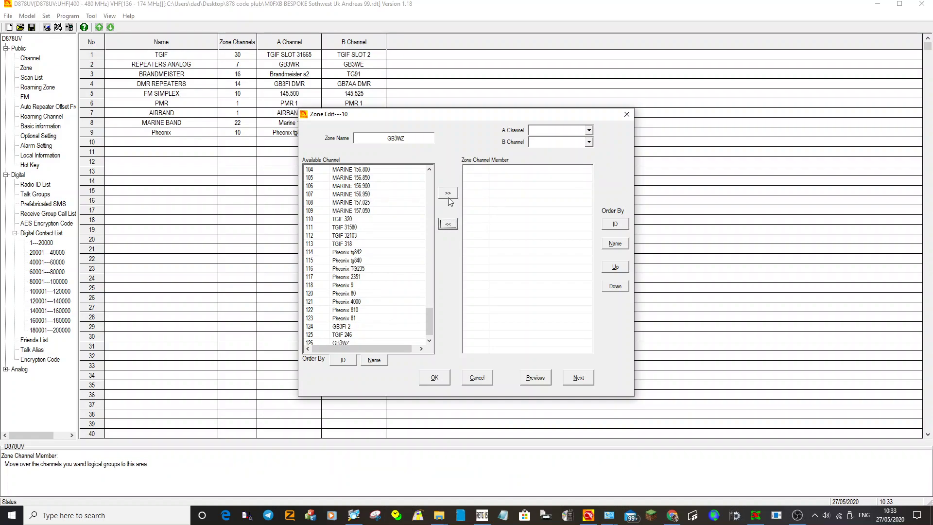
left_click(430, 340)
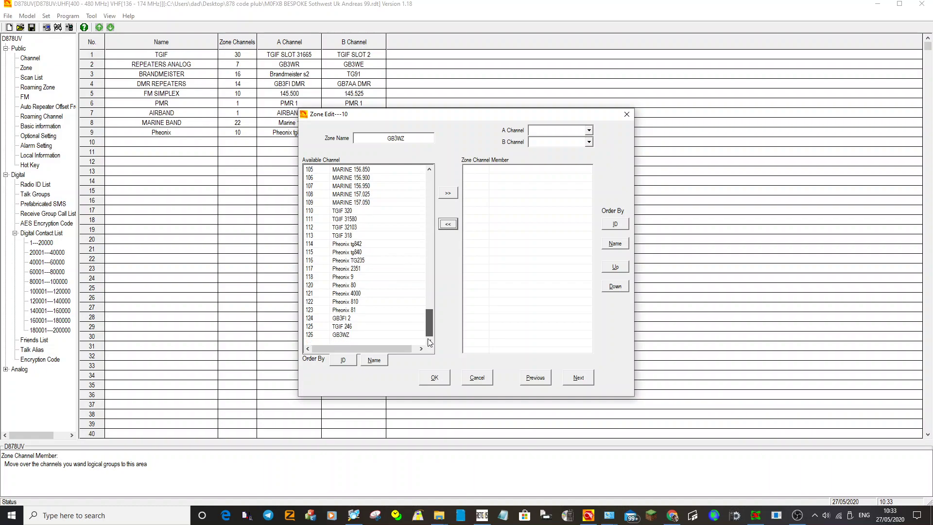
left_click(348, 334)
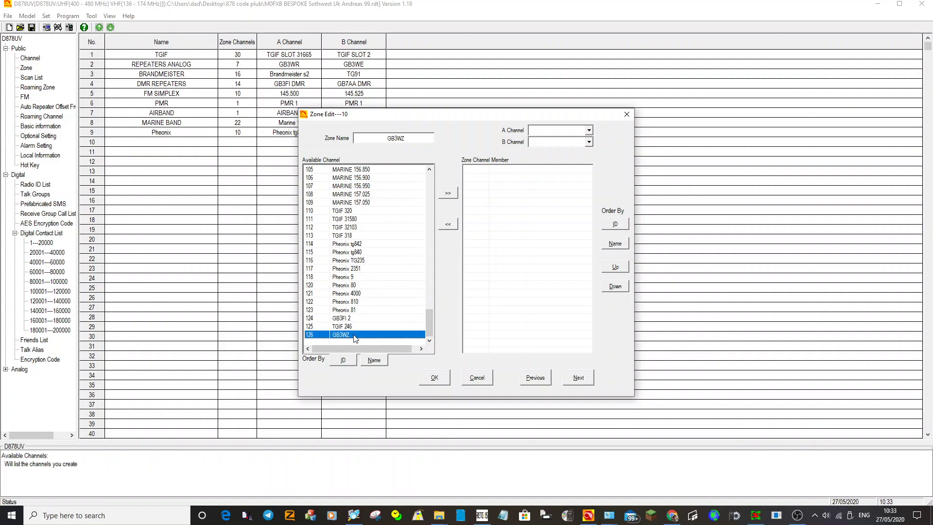
left_click(455, 193)
left_click(435, 378)
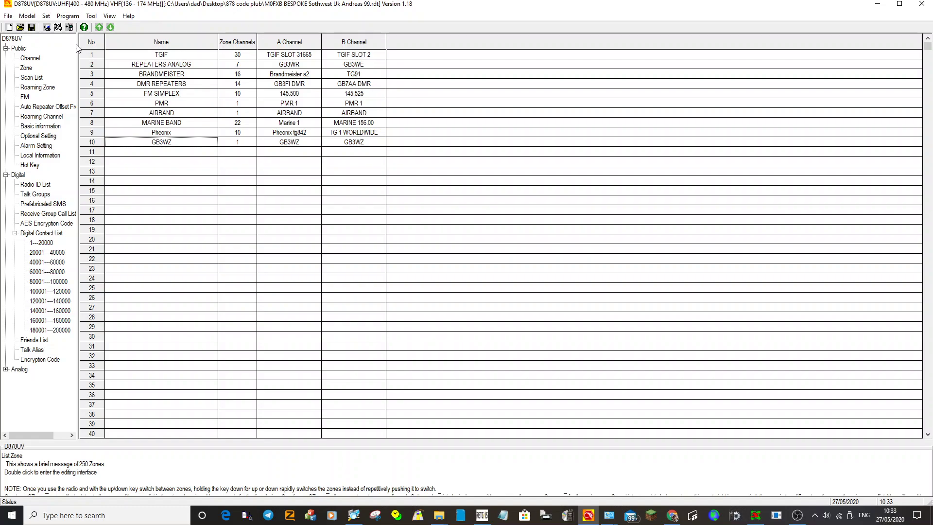
left_click(70, 28)
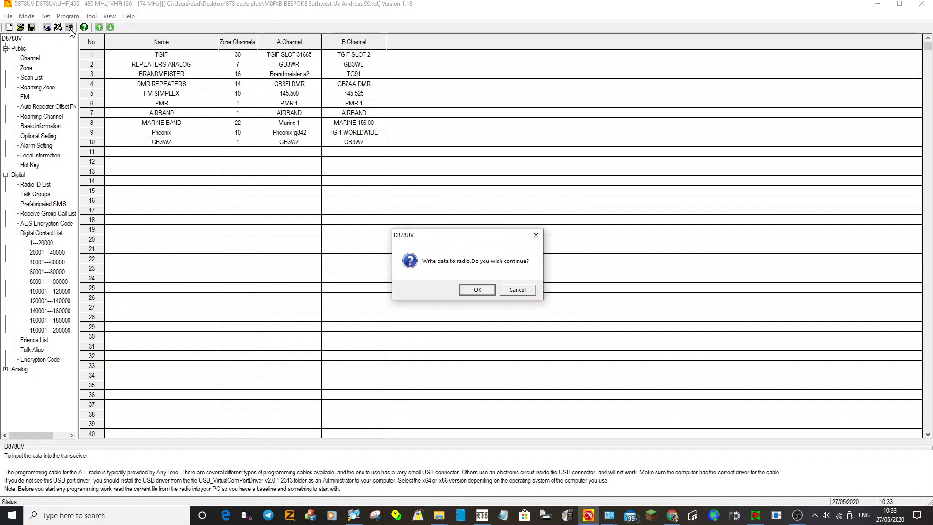
left_click(536, 237)
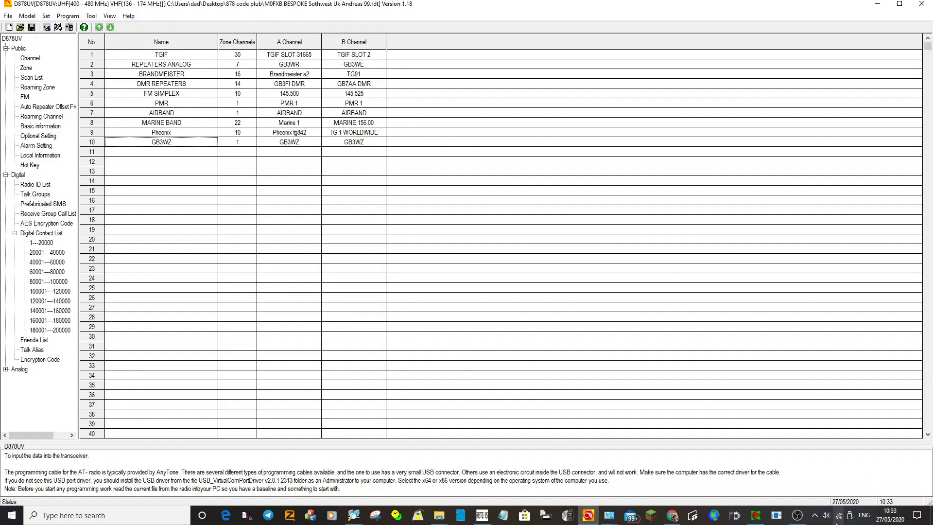
left_click(795, 519)
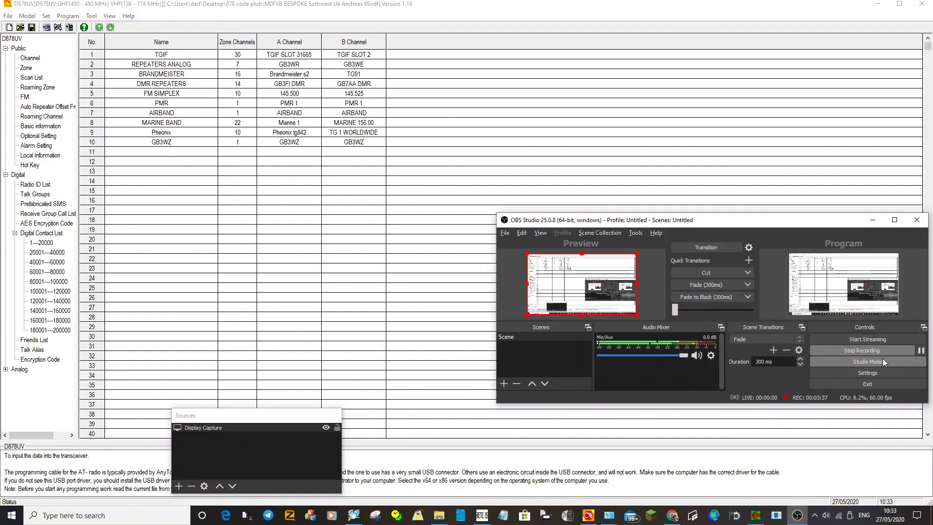